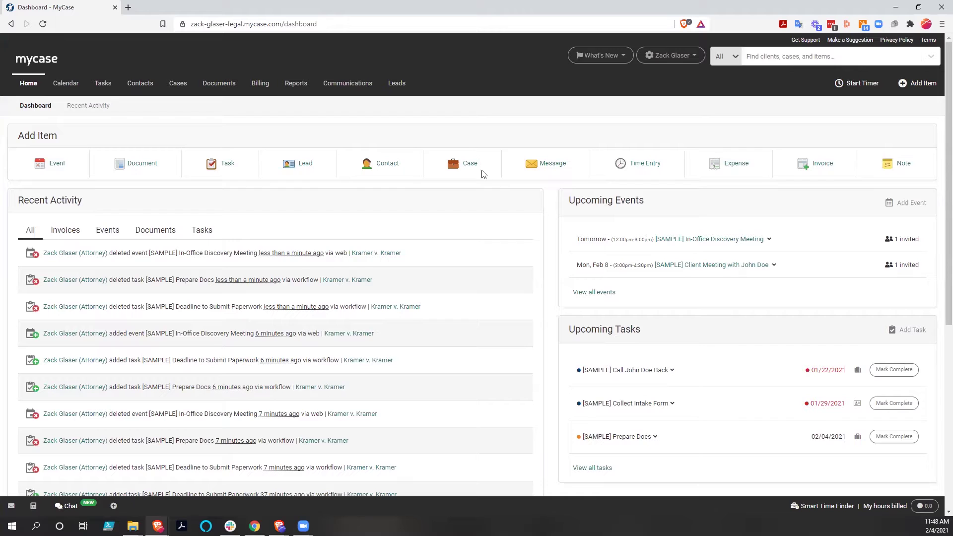
Open the workflows section of the Kramer v. Kramer case.
{"action": "mouse_move", "coordinate": [178, 84]}
{"action": "left_click", "coordinate": [185, 105]}
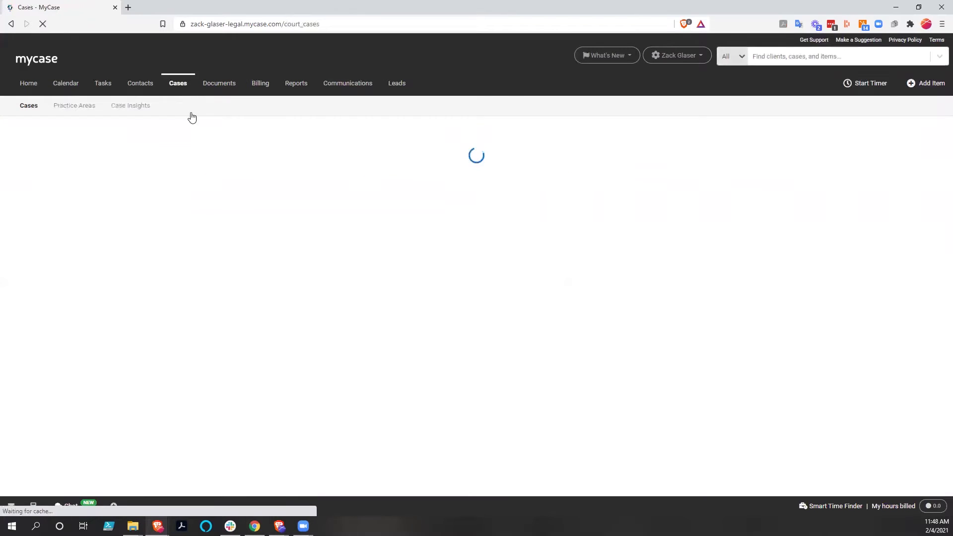
{"action": "left_click", "coordinate": [61, 315]}
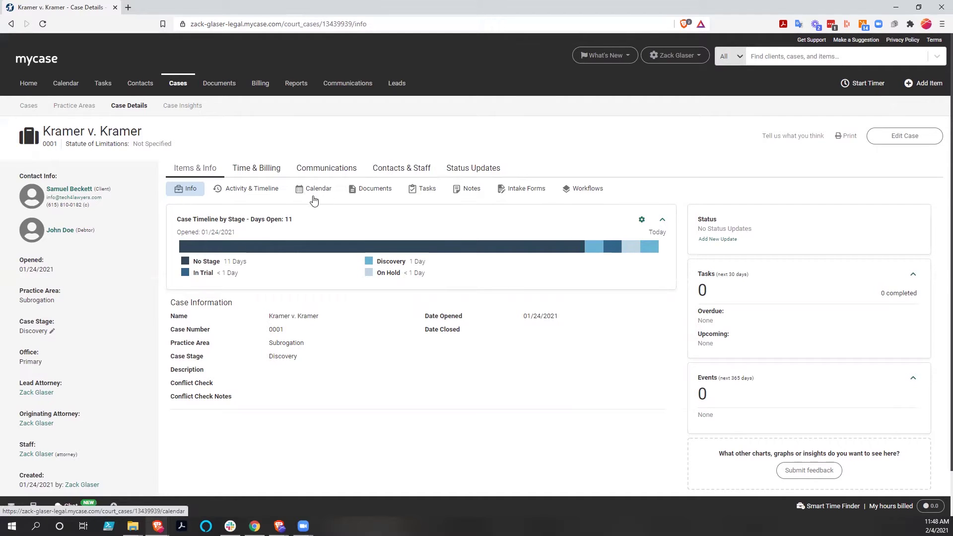
{"action": "left_click", "coordinate": [584, 192]}
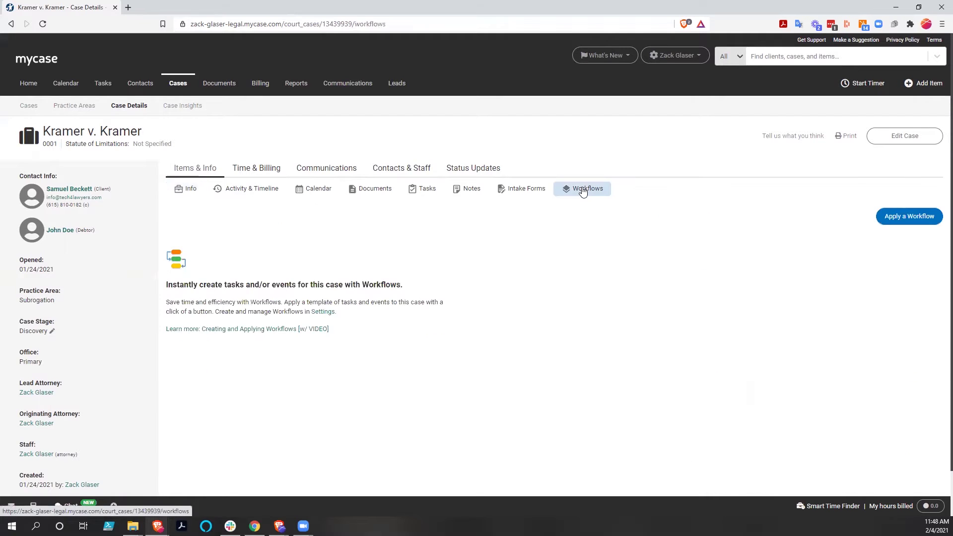
Apply the [SAMPLE] Client Intake Workflow to the case with retention date 02/04/2021, sharing its tasks with the individual attorney.
{"action": "left_click", "coordinate": [907, 217]}
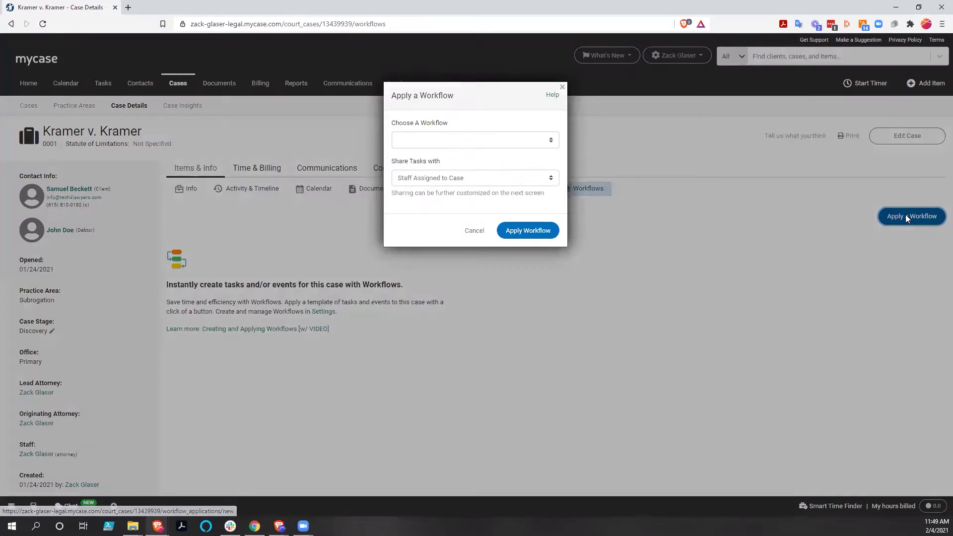
{"action": "left_click", "coordinate": [438, 141]}
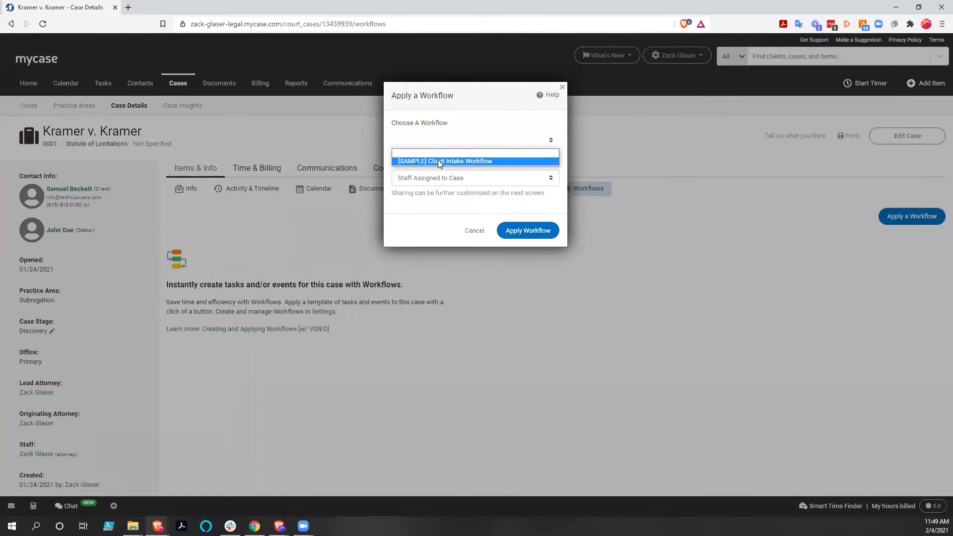
{"action": "left_click", "coordinate": [438, 161]}
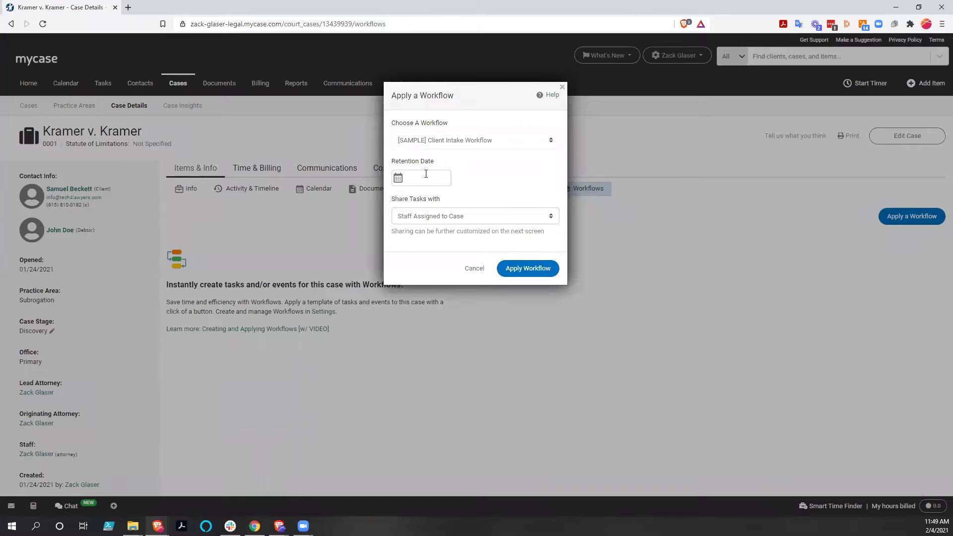
{"action": "left_click", "coordinate": [426, 174]}
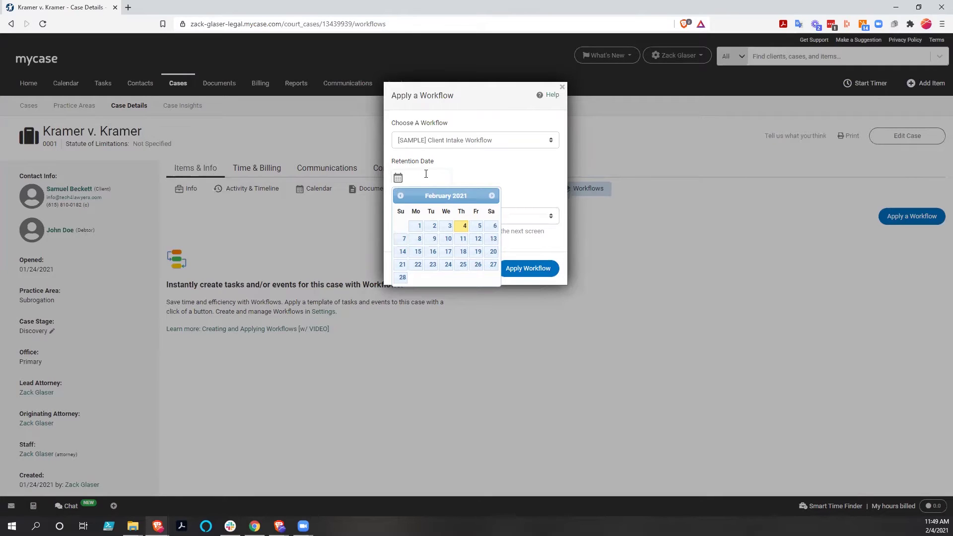
{"action": "left_click", "coordinate": [463, 228]}
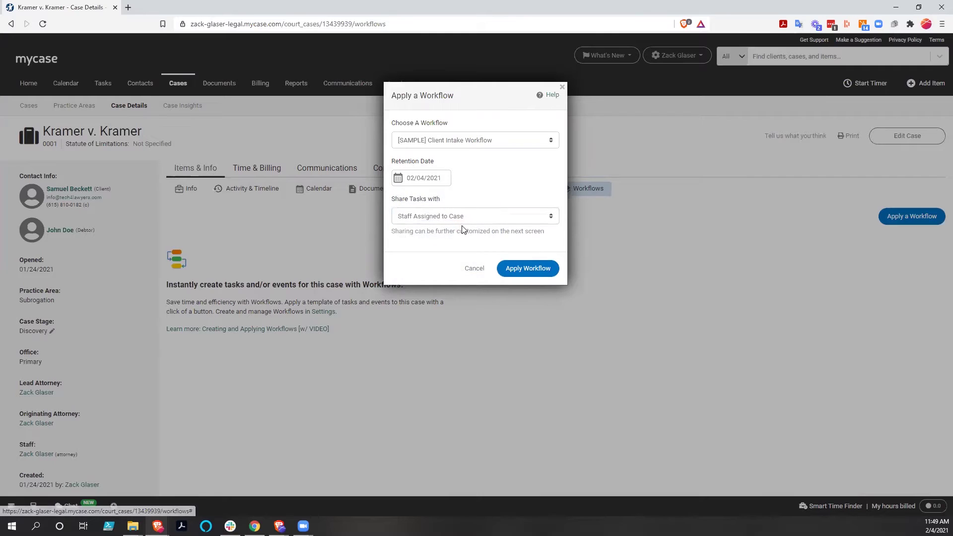
{"action": "left_click", "coordinate": [551, 216]}
{"action": "left_click", "coordinate": [453, 244]}
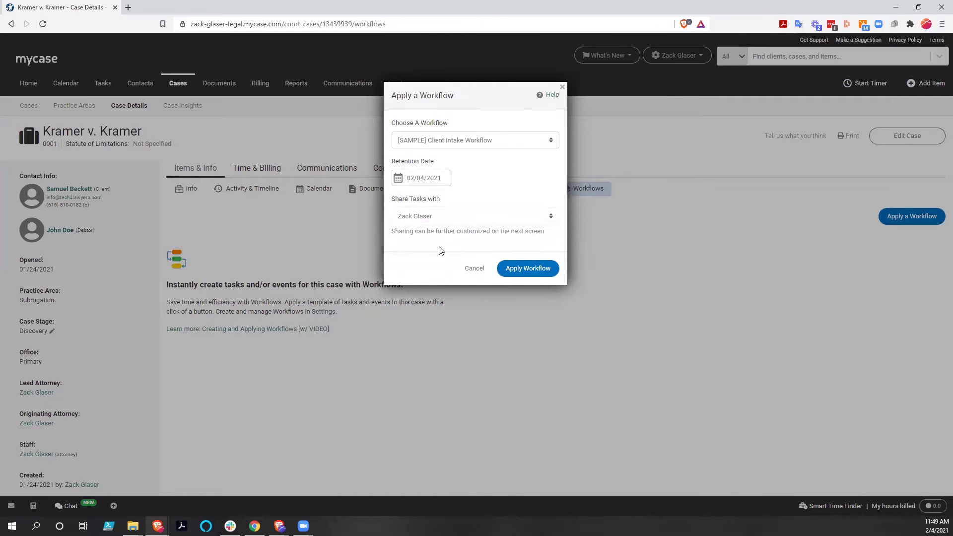
{"action": "left_click", "coordinate": [520, 268]}
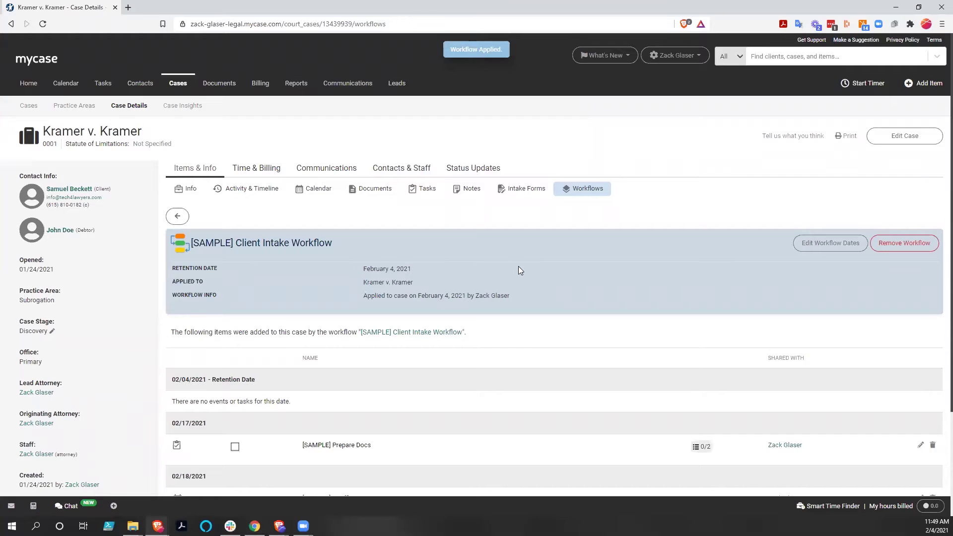
Review the items the workflow added, checking its item list, the case's tasks and calendar, and the overall task list.
{"action": "scroll", "coordinate": [513, 264], "scroll_direction": "down", "scroll_amount": 2}
{"action": "scroll", "coordinate": [511, 272], "scroll_direction": "down", "scroll_amount": 1}
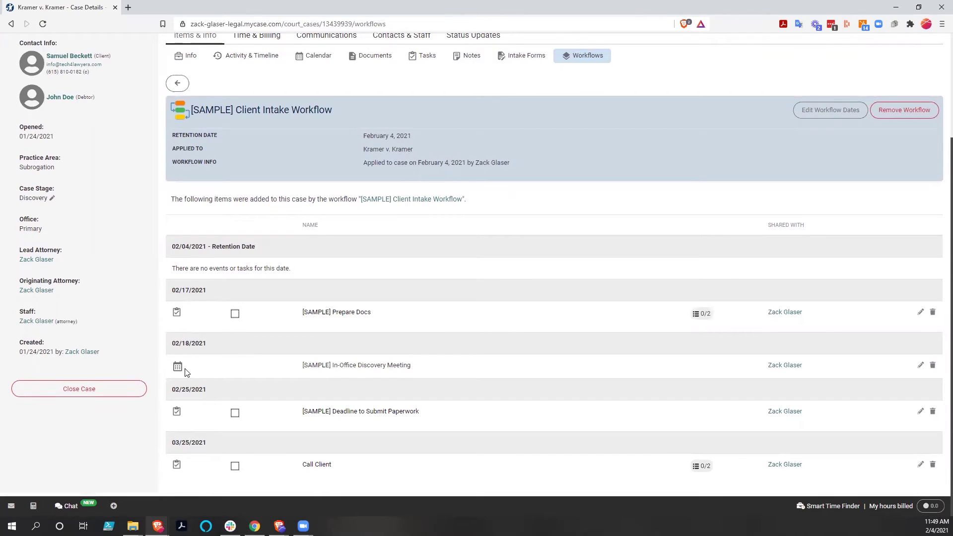
{"action": "scroll", "coordinate": [484, 311], "scroll_direction": "up", "scroll_amount": 3}
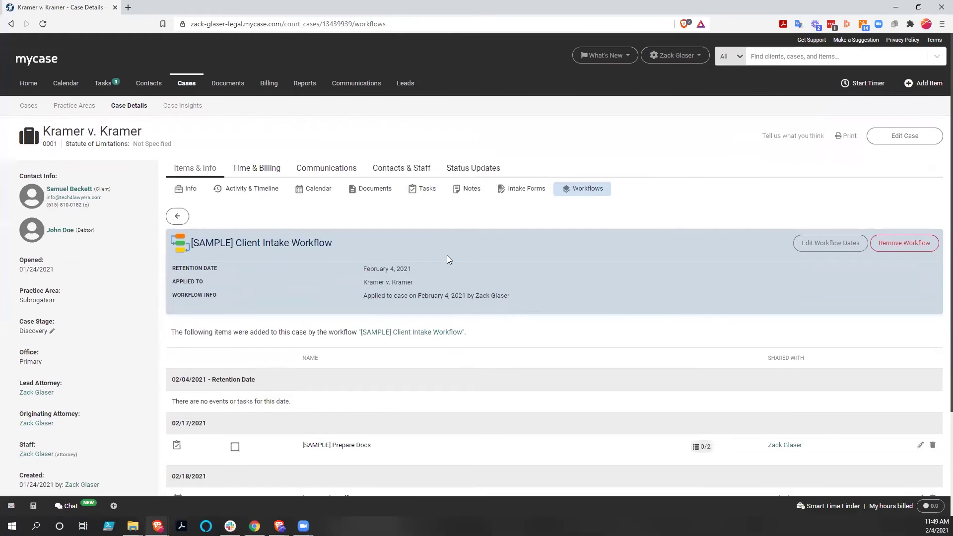
{"action": "left_click", "coordinate": [426, 192]}
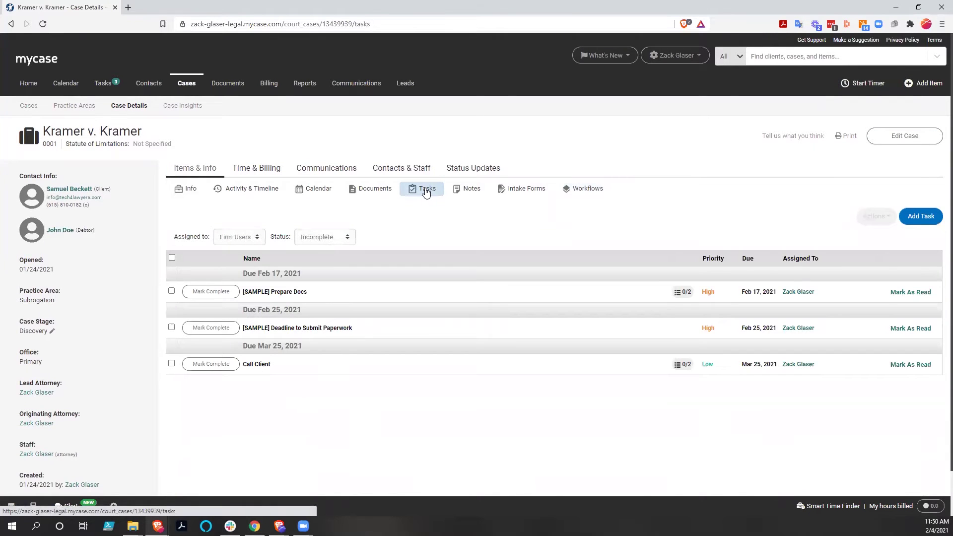
{"action": "left_click", "coordinate": [325, 190]}
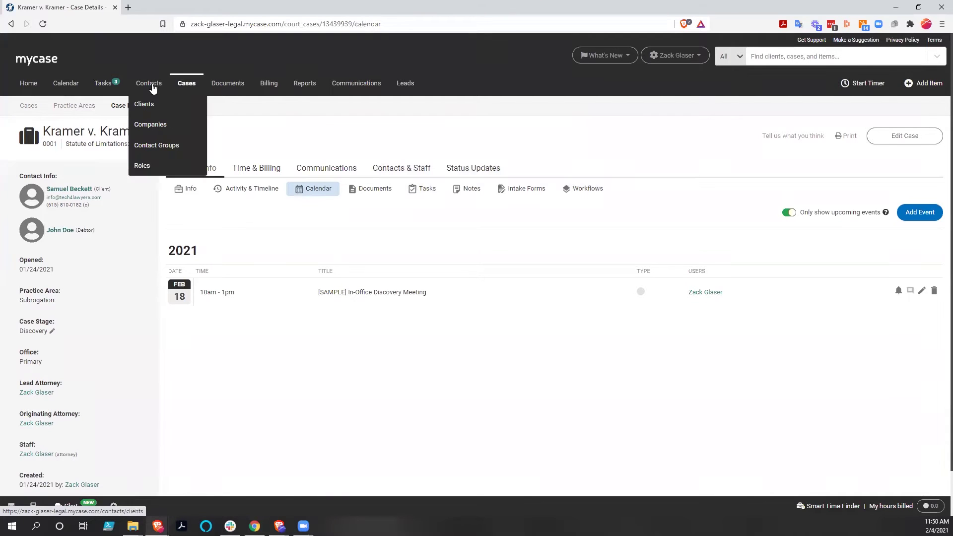
{"action": "left_click", "coordinate": [103, 84]}
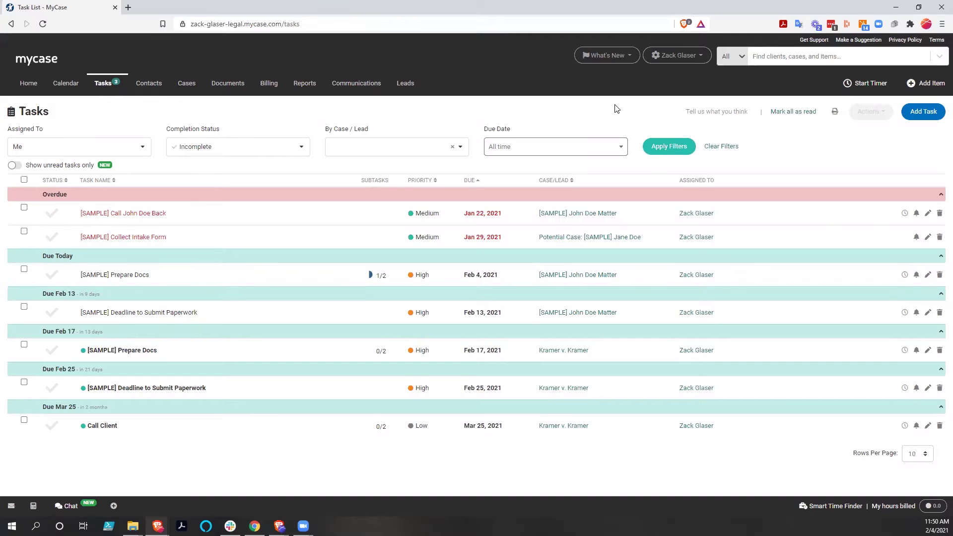
Open the [SAMPLE] Client Intake Workflow template in the settings and examine its tasks, calendar events and documents.
{"action": "left_click", "coordinate": [703, 58]}
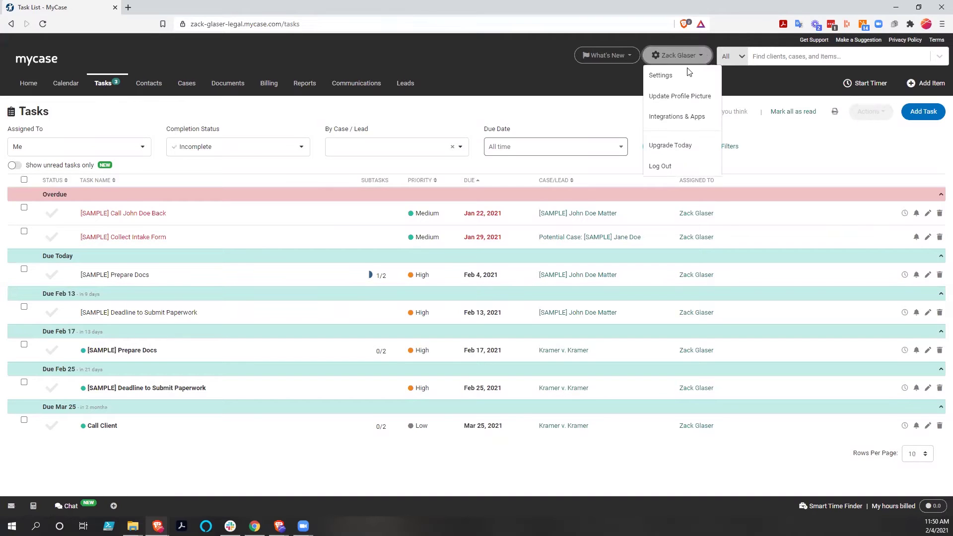
{"action": "left_click", "coordinate": [681, 75]}
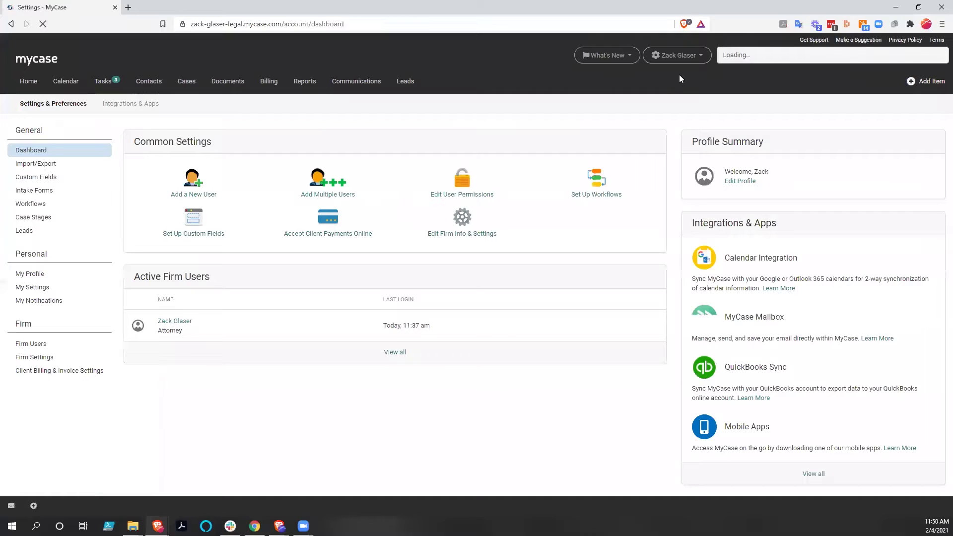
{"action": "left_click", "coordinate": [30, 206]}
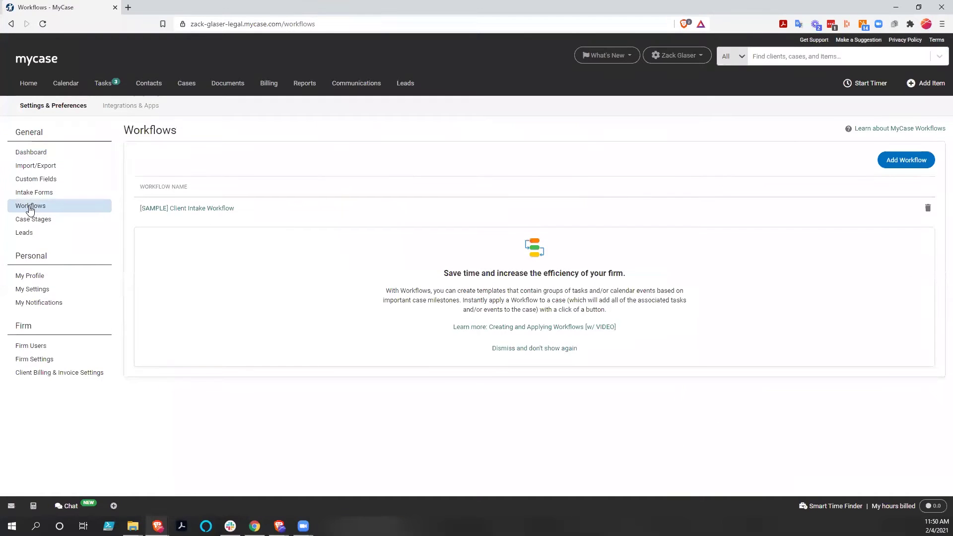
{"action": "left_click", "coordinate": [188, 209]}
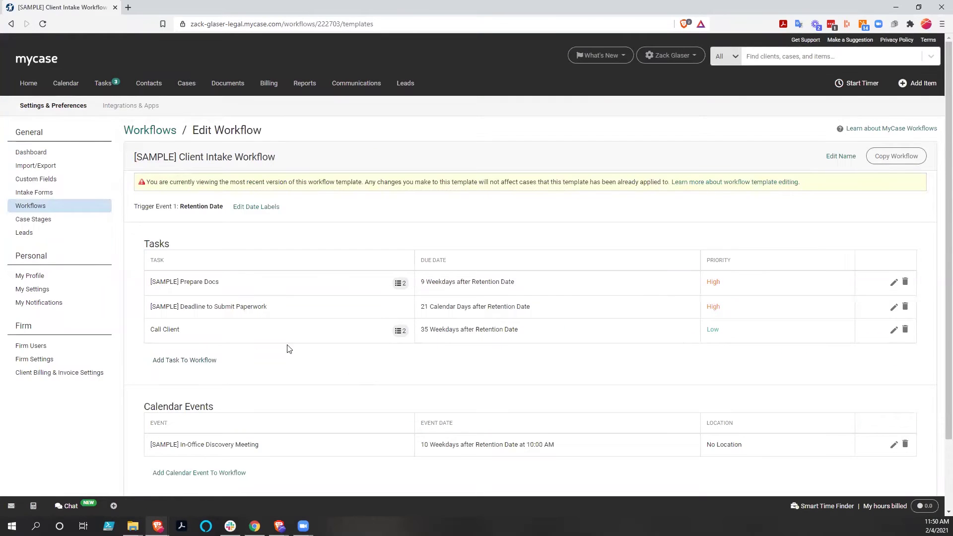
{"action": "scroll", "coordinate": [289, 349], "scroll_direction": "down", "scroll_amount": 3}
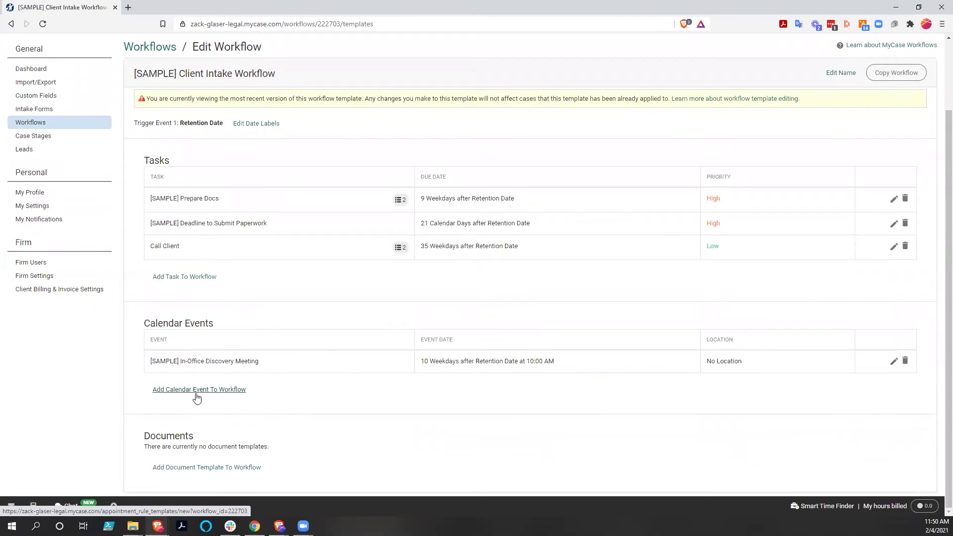
{"action": "scroll", "coordinate": [213, 465], "scroll_direction": "up", "scroll_amount": 1}
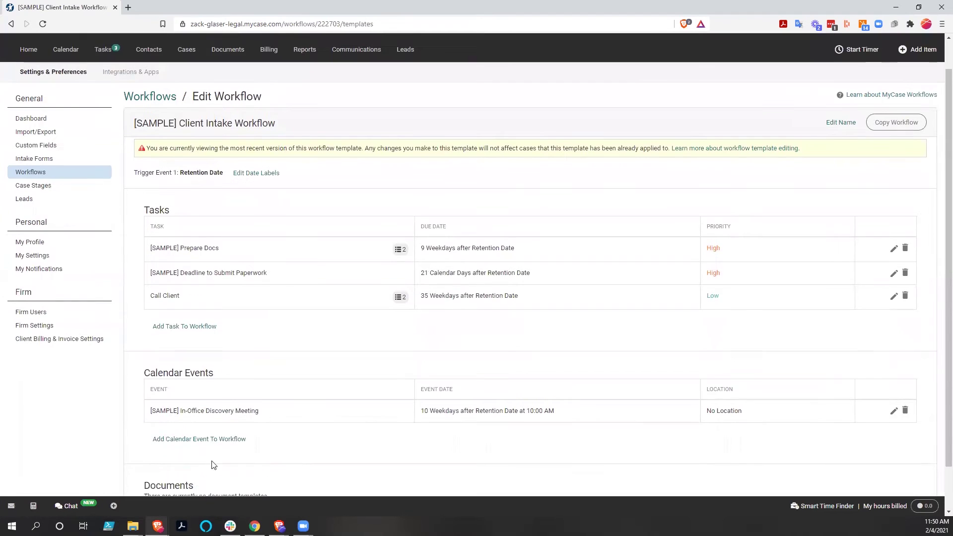
{"action": "scroll", "coordinate": [213, 465], "scroll_direction": "down", "scroll_amount": 1}
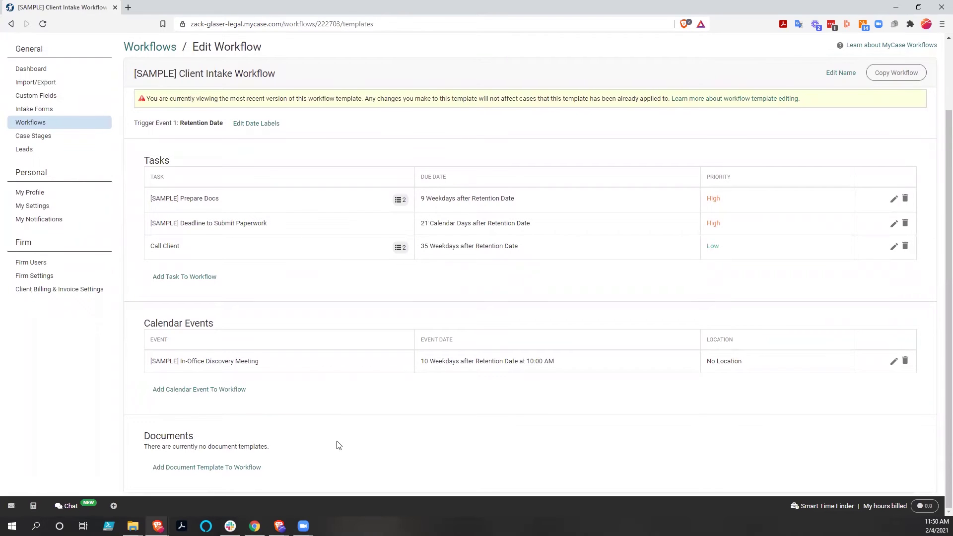
{"action": "scroll", "coordinate": [342, 440], "scroll_direction": "up", "scroll_amount": 2}
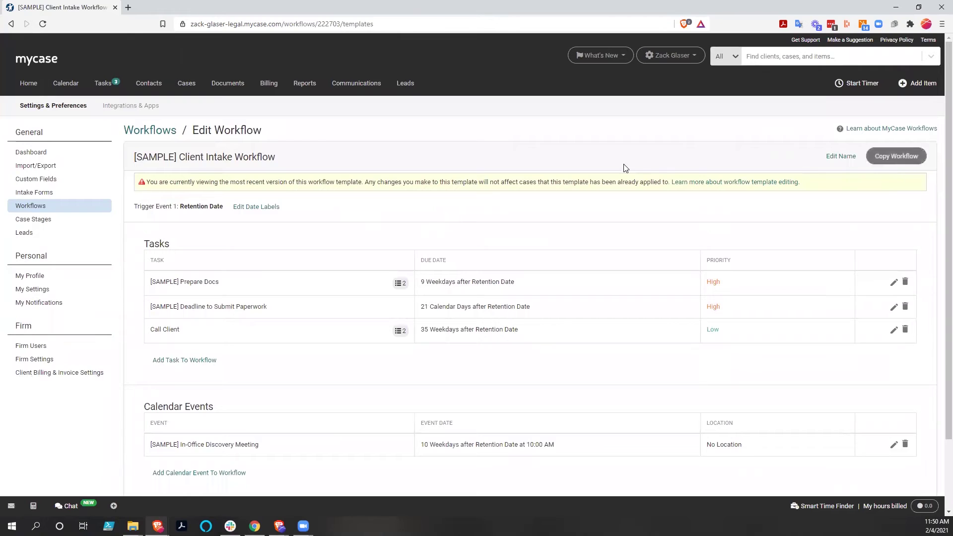
Create a new workflow named Close Case with Case Judgment Date as its first trigger date label.
{"action": "left_click", "coordinate": [34, 210]}
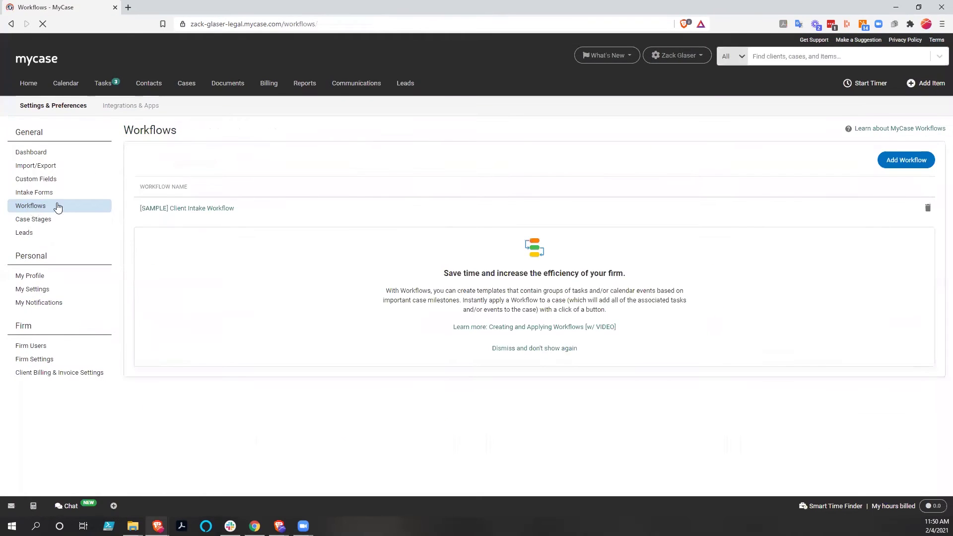
{"action": "left_click", "coordinate": [913, 158]}
{"action": "left_click", "coordinate": [564, 144]}
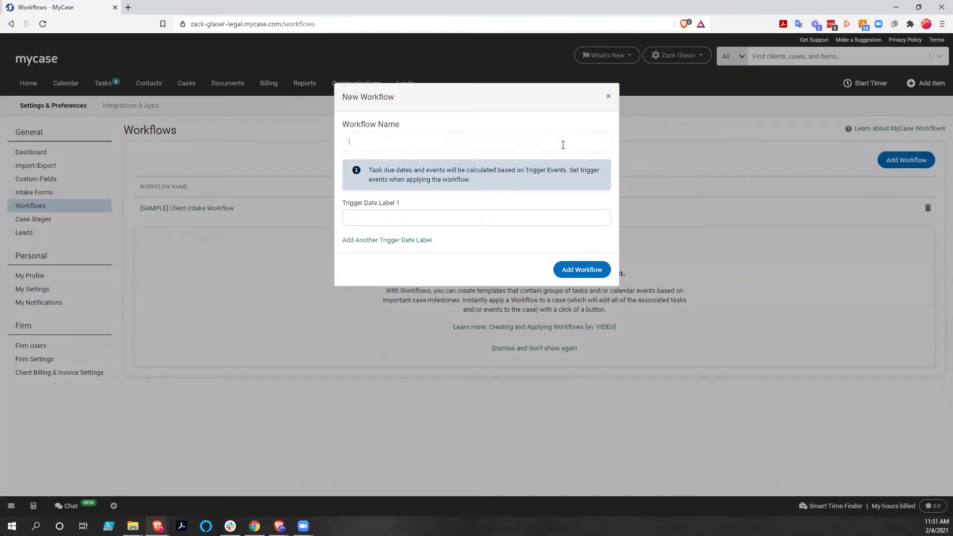
{"action": "type", "text": "Close Case"}
{"action": "left_click", "coordinate": [440, 215]}
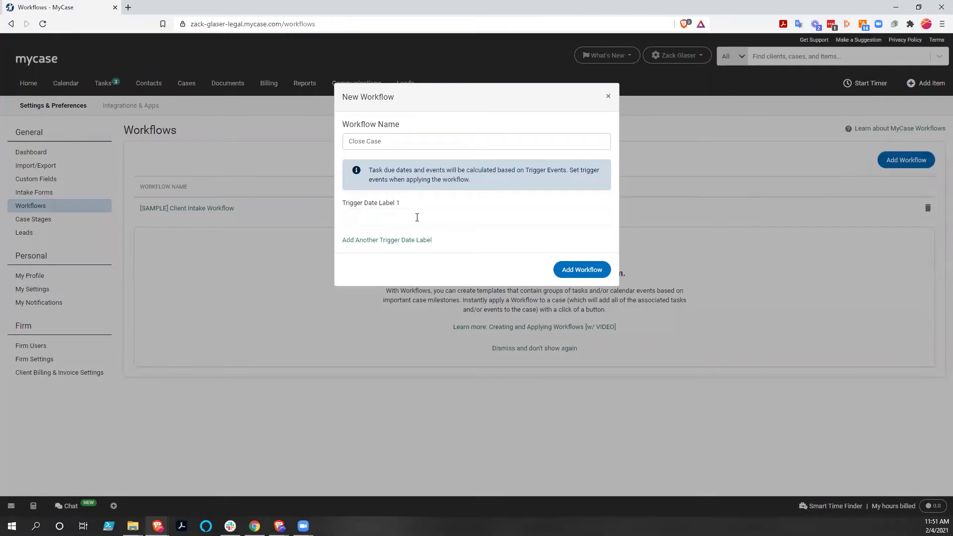
{"action": "type", "text": "Case Judgemnent"}
{"action": "key", "text": "BackSpace"}
{"action": "key", "text": "BackSpace"}
{"action": "key", "text": "BackSpace"}
{"action": "key", "text": "BackSpace"}
{"action": "key", "text": "BackSpace"}
{"action": "type", "text": "ment"}
{"action": "left_click", "coordinate": [583, 271]}
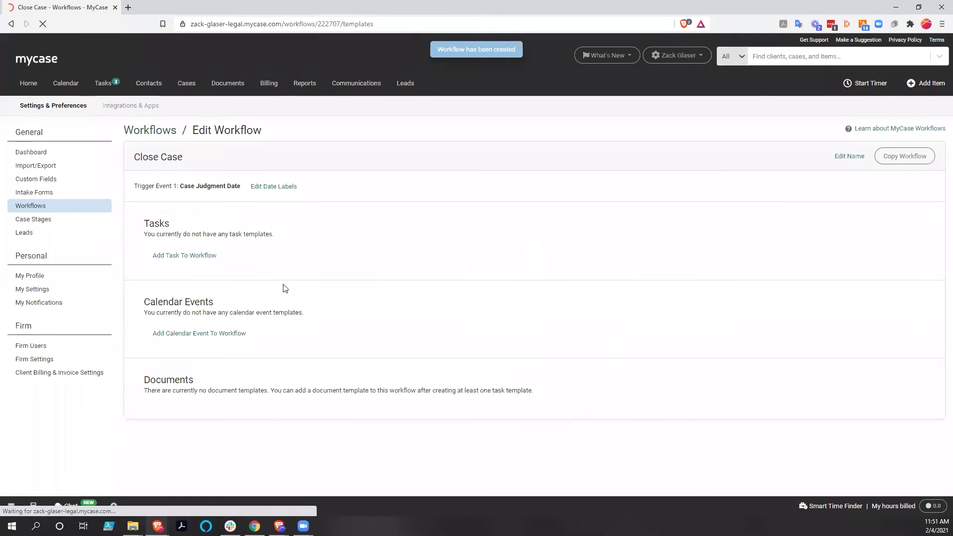
Add a task template named Call Client with Update to the workflow, due 1 weekday after the Case Judgment Date.
{"action": "left_click", "coordinate": [172, 257]}
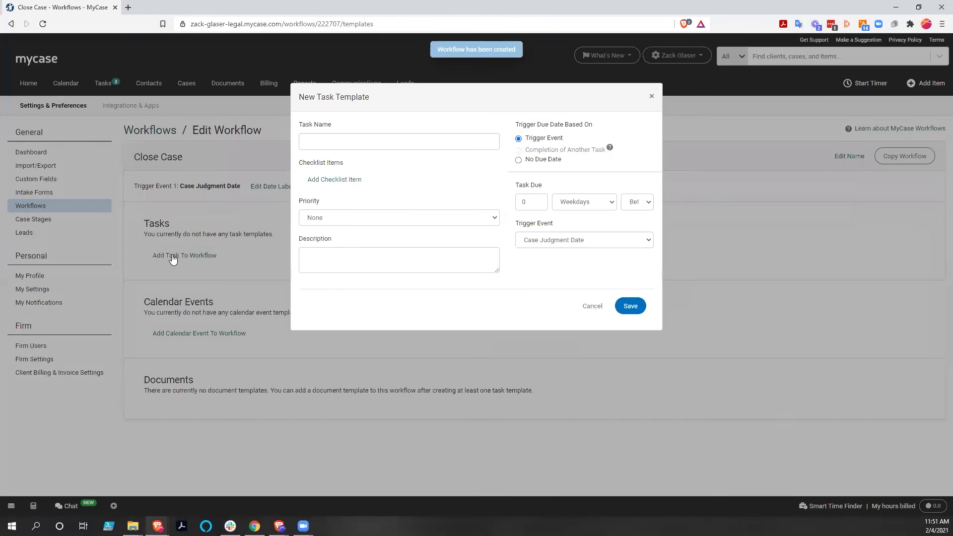
{"action": "left_click", "coordinate": [341, 141]}
{"action": "type", "text": "Call "}
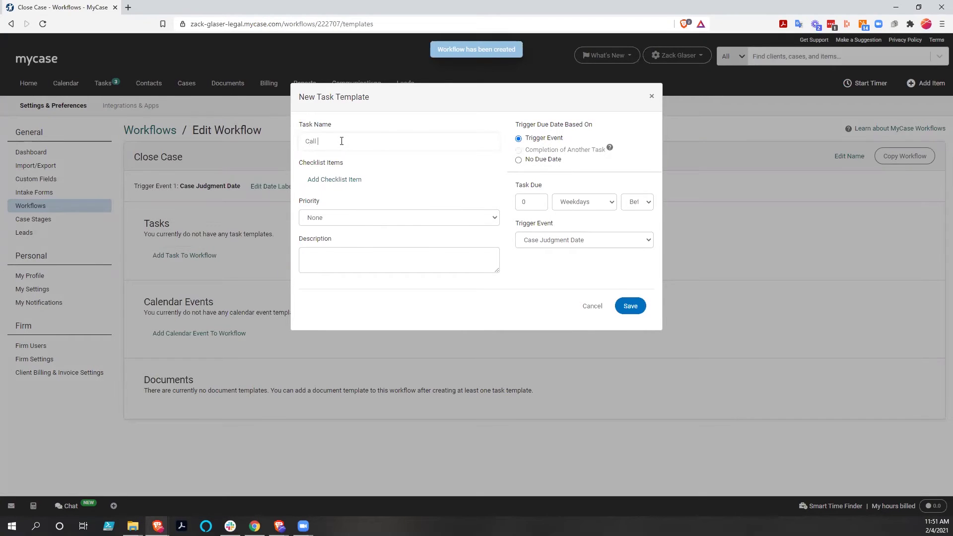
{"action": "type", "text": "Client with Update"}
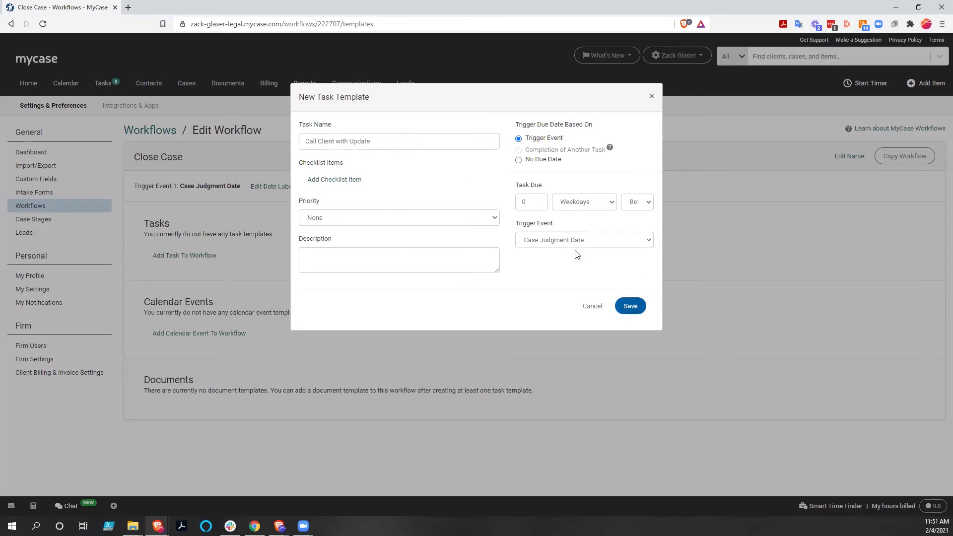
{"action": "double_click", "coordinate": [537, 203]}
{"action": "left_click", "coordinate": [538, 201]}
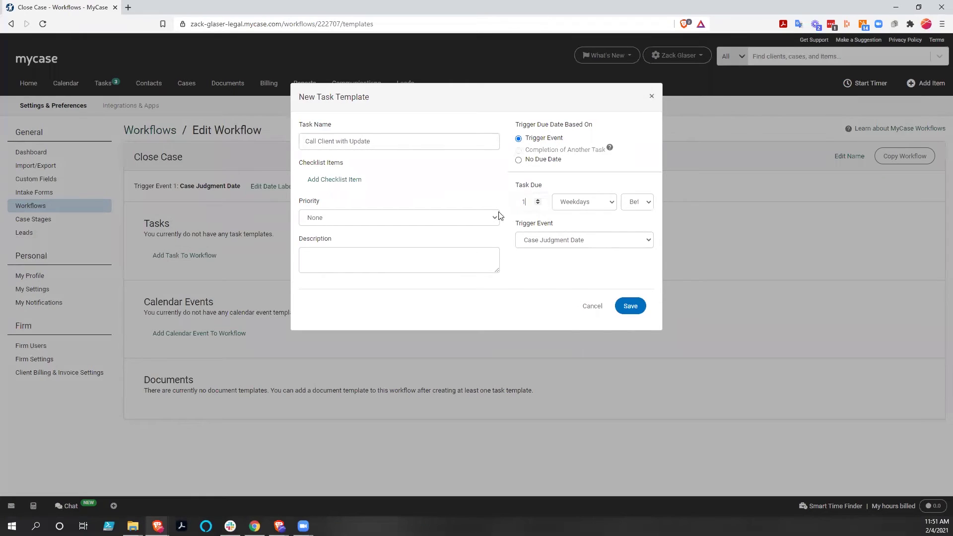
{"action": "left_click", "coordinate": [639, 207]}
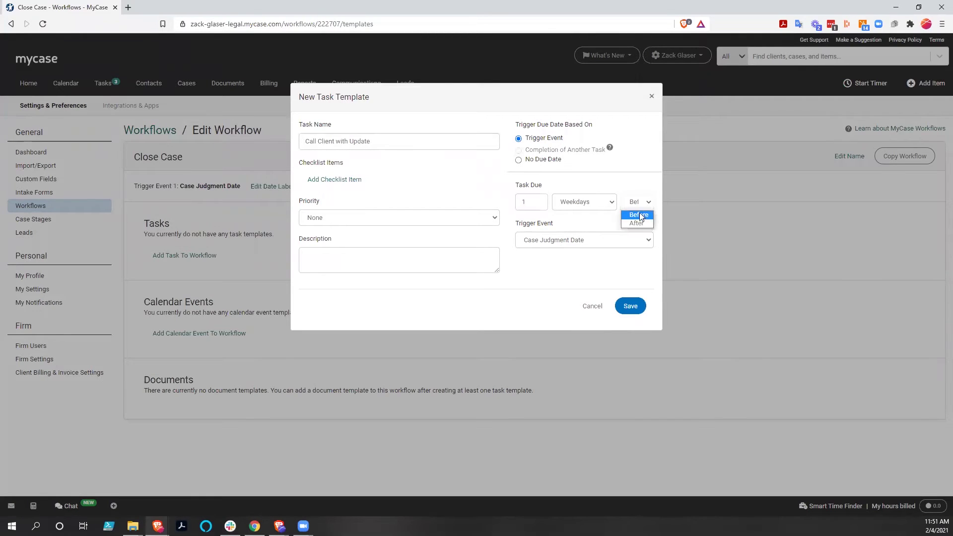
{"action": "left_click", "coordinate": [638, 225]}
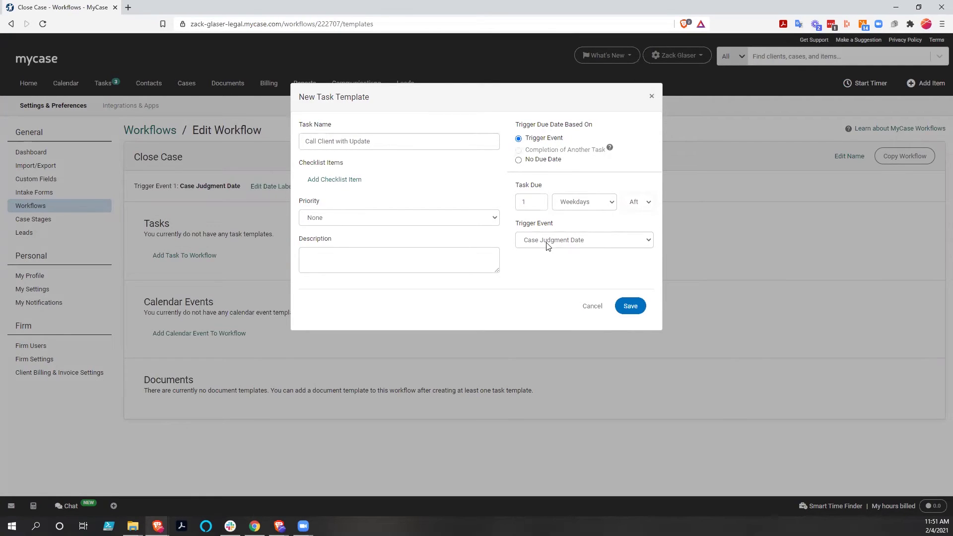
{"action": "left_click", "coordinate": [631, 308]}
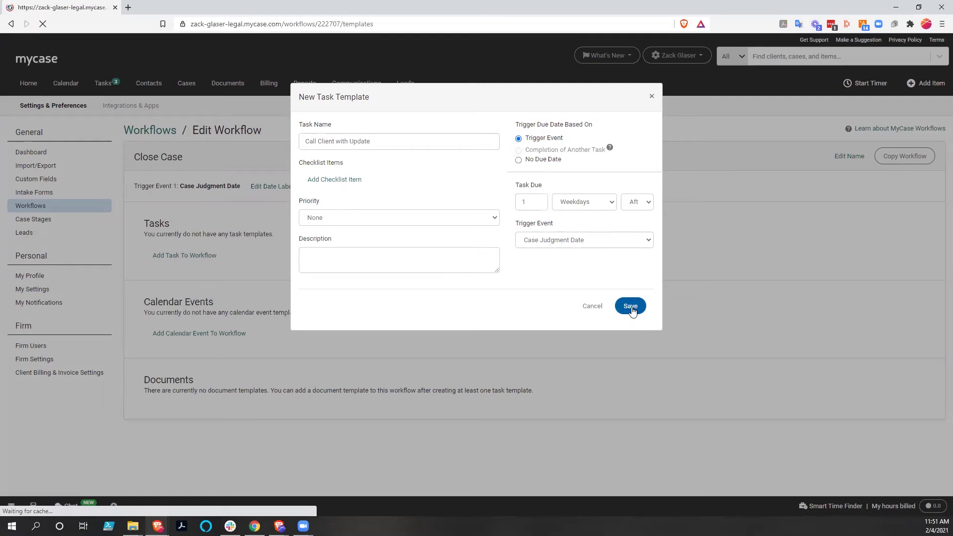
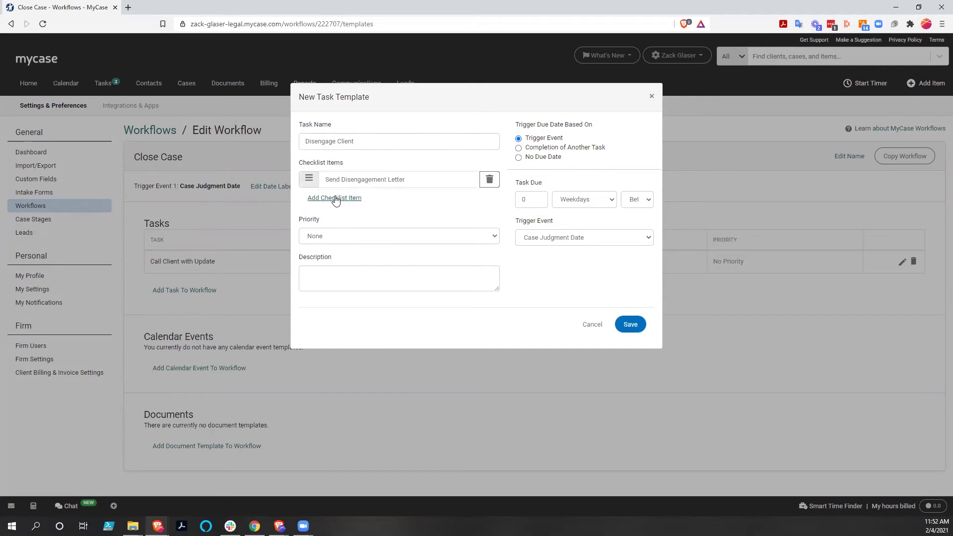
Add the checklist items Close file in MyCase and Send final bill to the Disengage Client task template.
{"action": "left_click", "coordinate": [352, 198]}
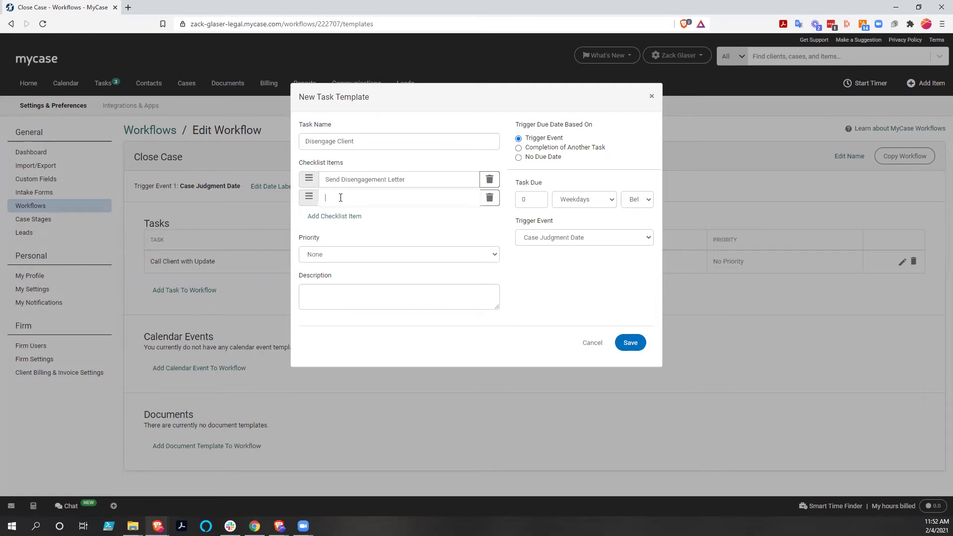
{"action": "type", "text": "Close fielle in MyCase"}
{"action": "left_click", "coordinate": [341, 216]}
{"action": "type", "text": "Sen"}
{"action": "key", "text": "BackSpace"}
{"action": "key", "text": "BackSpace"}
{"action": "key", "text": "BackSpace"}
{"action": "type", "text": "Send final bill"}
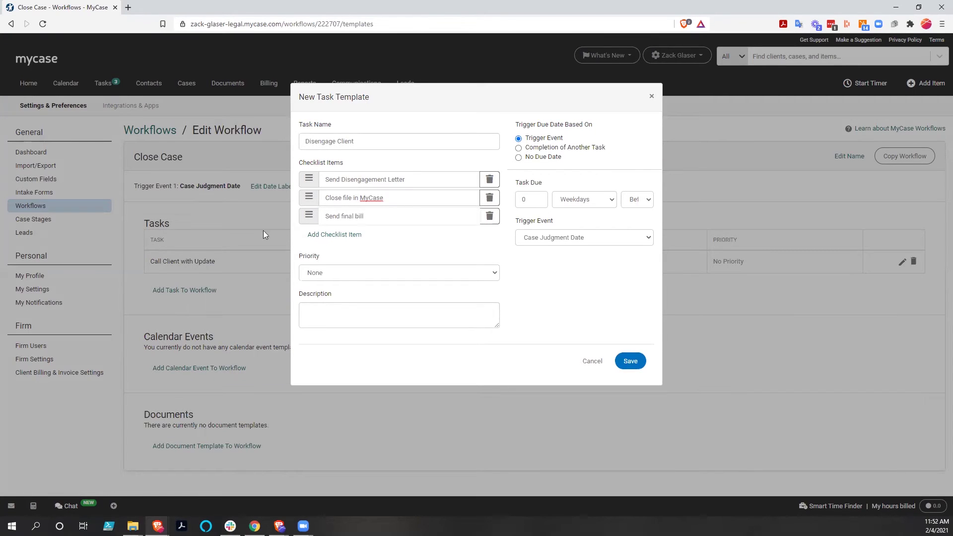
Set the Disengage Client task to High priority, due 2 weekdays after the Case Judgment Date, and save it.
{"action": "left_click", "coordinate": [496, 275]}
{"action": "left_click", "coordinate": [322, 311]}
{"action": "left_click", "coordinate": [537, 198]}
{"action": "left_click", "coordinate": [537, 197]}
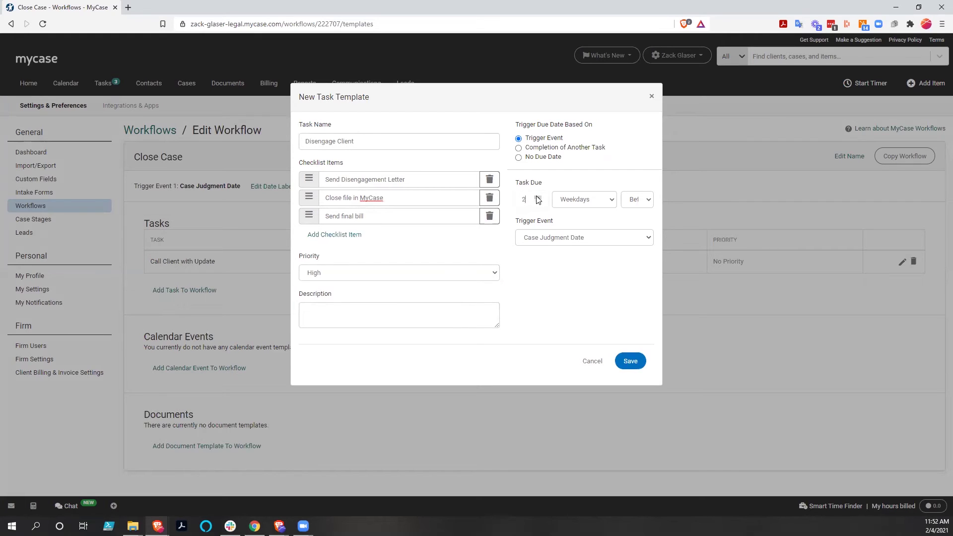
{"action": "left_click", "coordinate": [640, 199]}
{"action": "left_click", "coordinate": [637, 219]}
{"action": "left_click", "coordinate": [630, 363]}
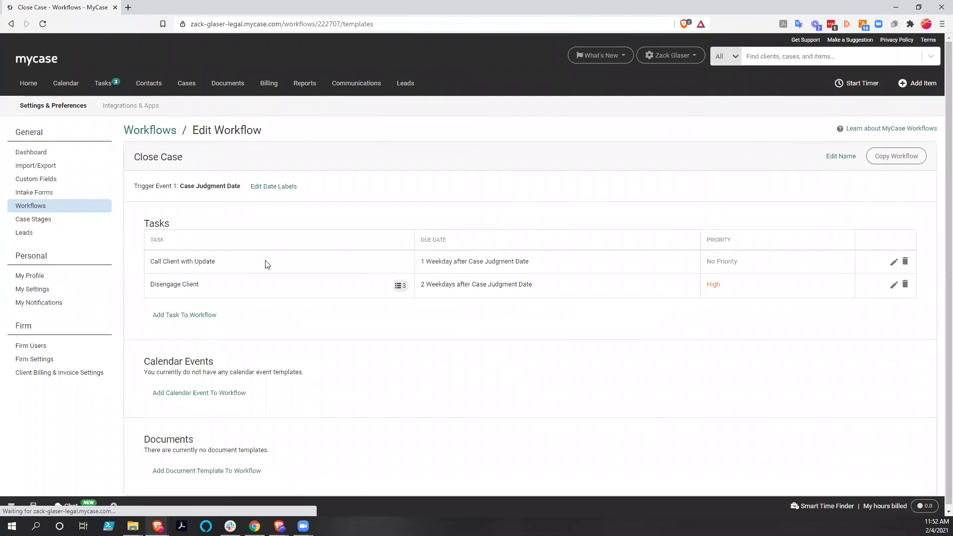
Add a case stage named Pre-Discovery in the settings, place it ahead of Discovery and save the stage list.
{"action": "scroll", "coordinate": [393, 336], "scroll_direction": "down", "scroll_amount": 1}
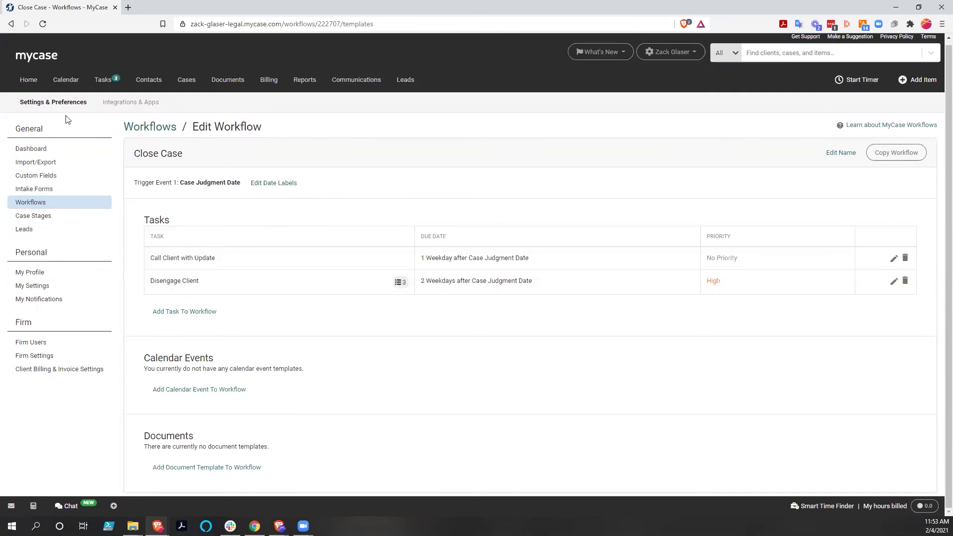
{"action": "left_click", "coordinate": [31, 217]}
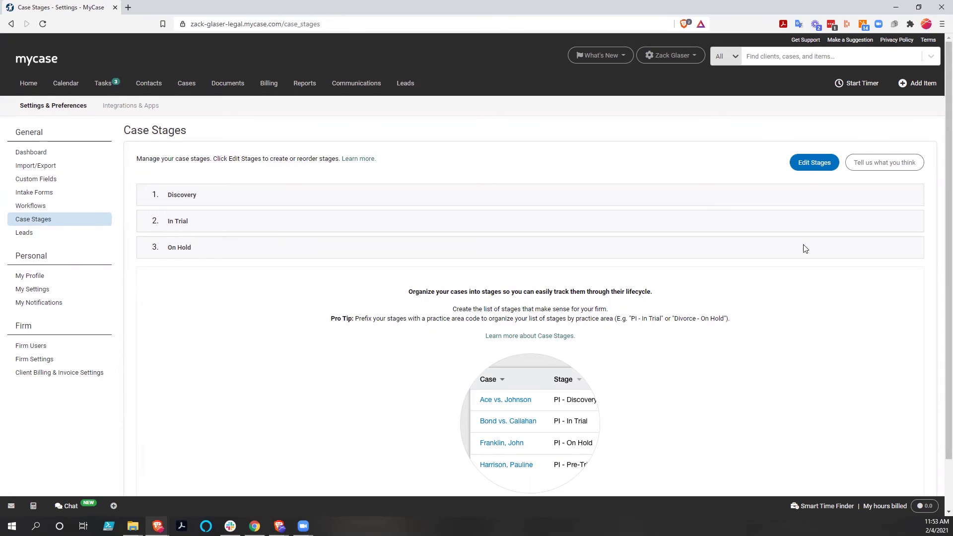
{"action": "left_click", "coordinate": [808, 169]}
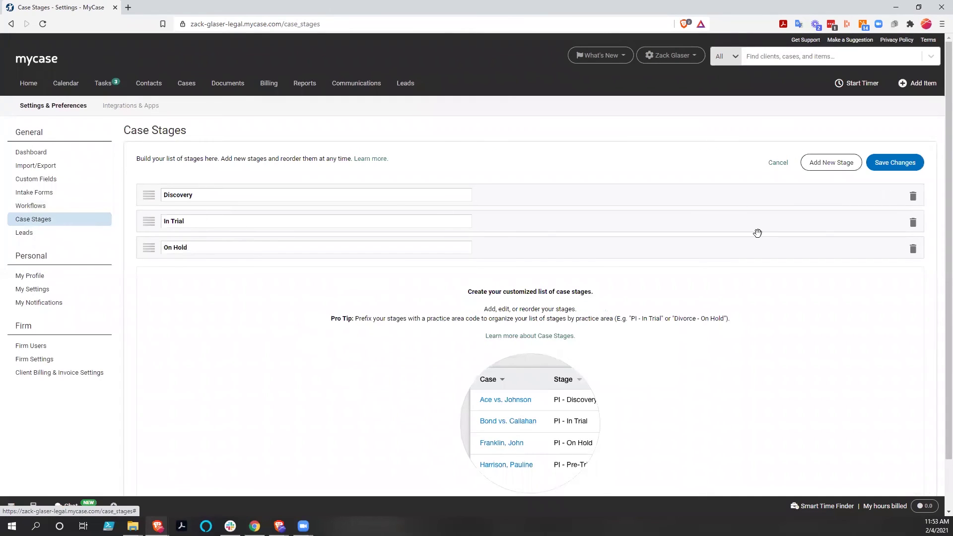
{"action": "left_click", "coordinate": [844, 166]}
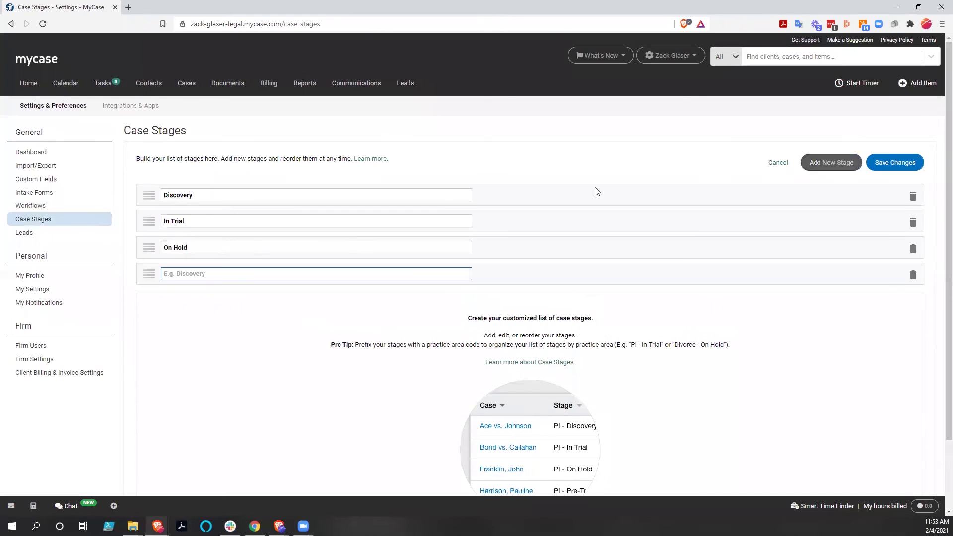
{"action": "type", "text": "Pre-"}
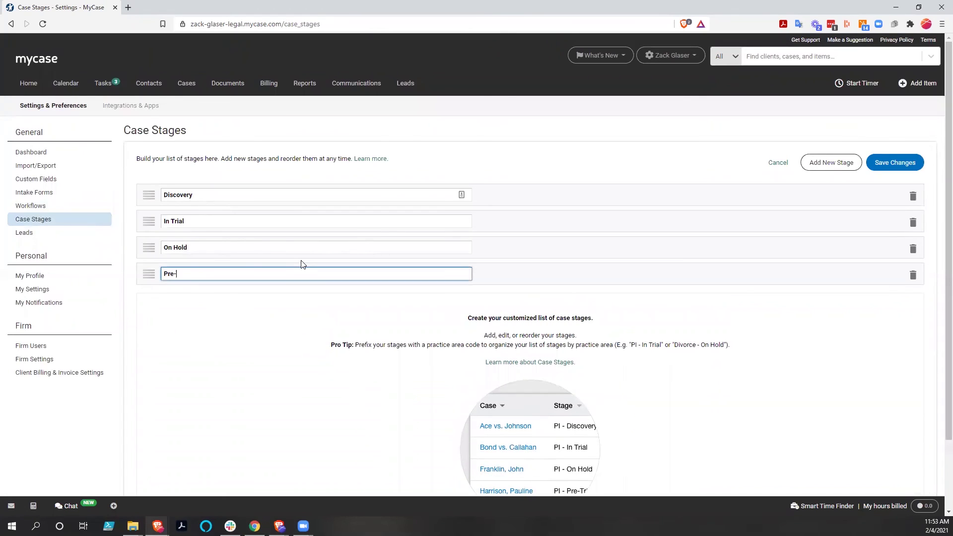
{"action": "type", "text": "Discovery"}
{"action": "left_click", "coordinate": [204, 330]}
{"action": "left_click_drag", "start_coordinate": [149, 273], "coordinate": [144, 192]}
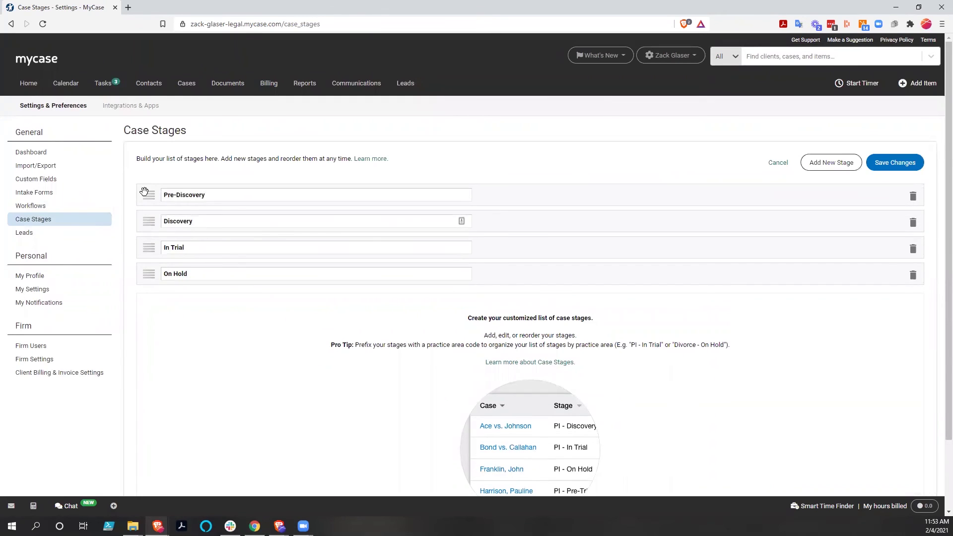
{"action": "left_click", "coordinate": [892, 167]}
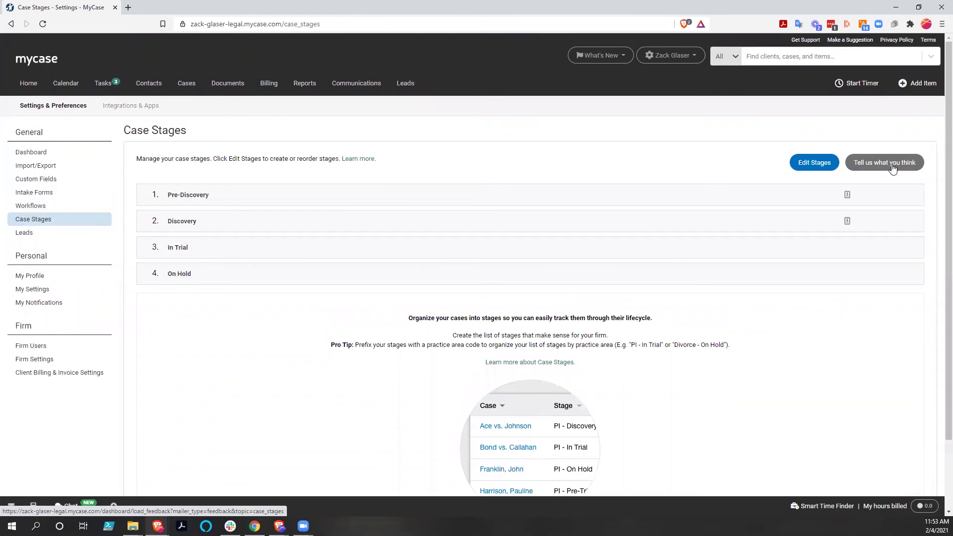
Open the Subrogation case from the open cases and set its case stage to Pre-Discovery.
{"action": "mouse_move", "coordinate": [186, 86]}
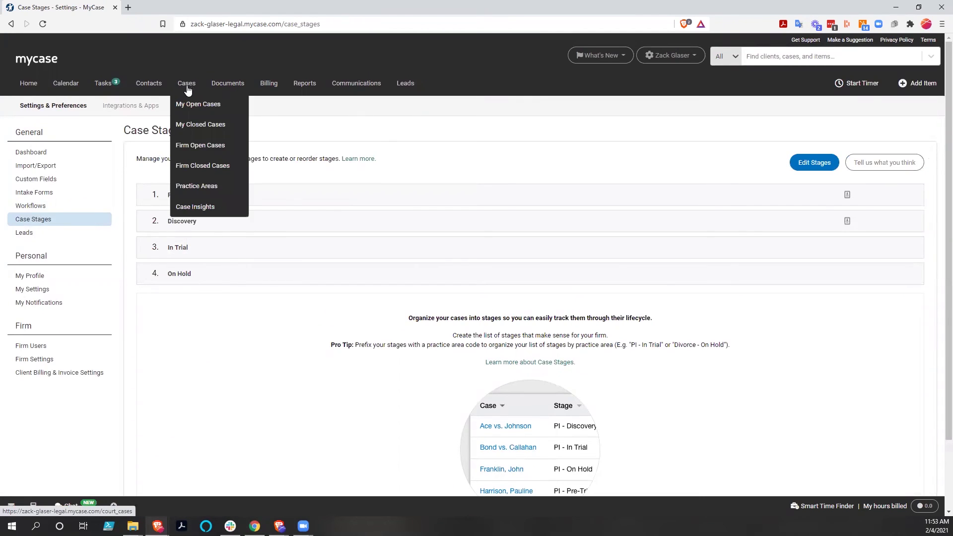
{"action": "left_click", "coordinate": [191, 106]}
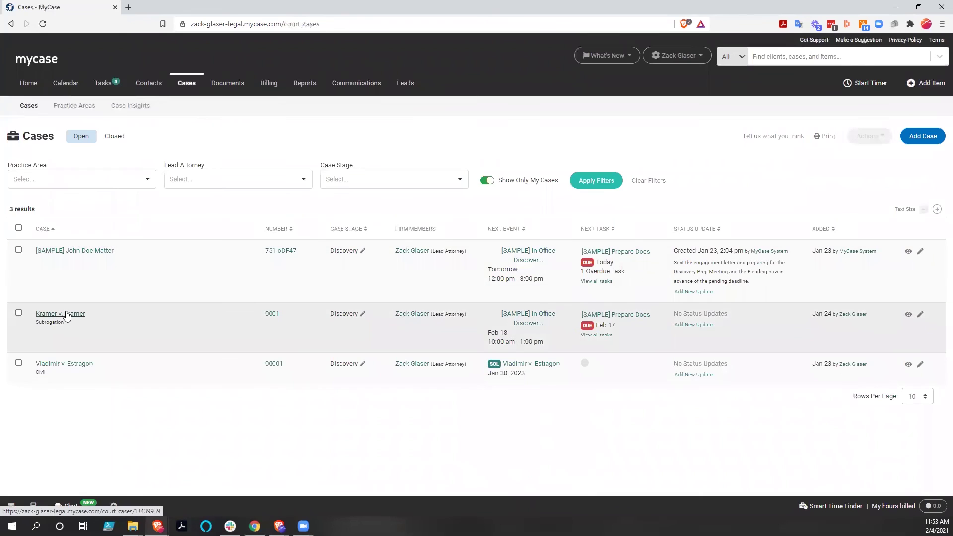
{"action": "left_click", "coordinate": [66, 314]}
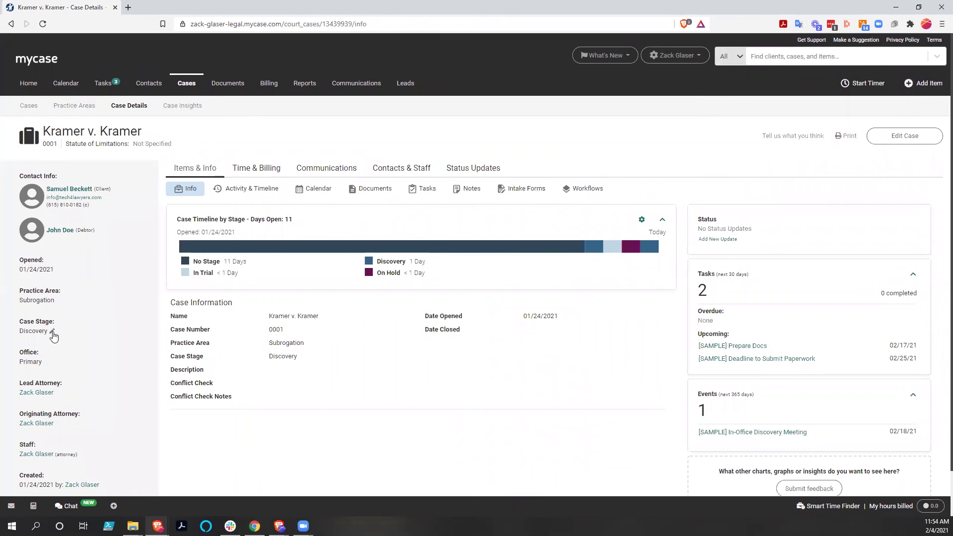
{"action": "left_click", "coordinate": [53, 333]}
{"action": "left_click", "coordinate": [110, 335]}
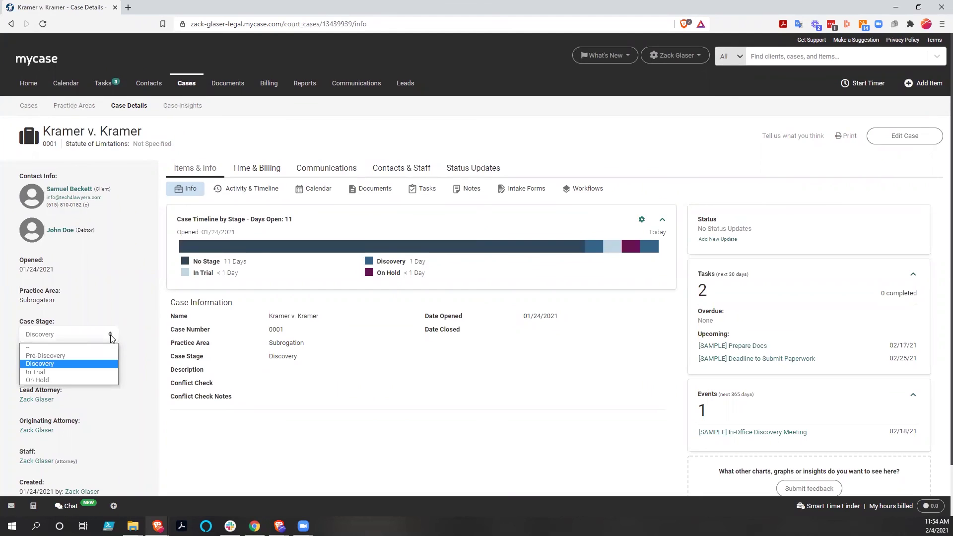
{"action": "left_click", "coordinate": [59, 356]}
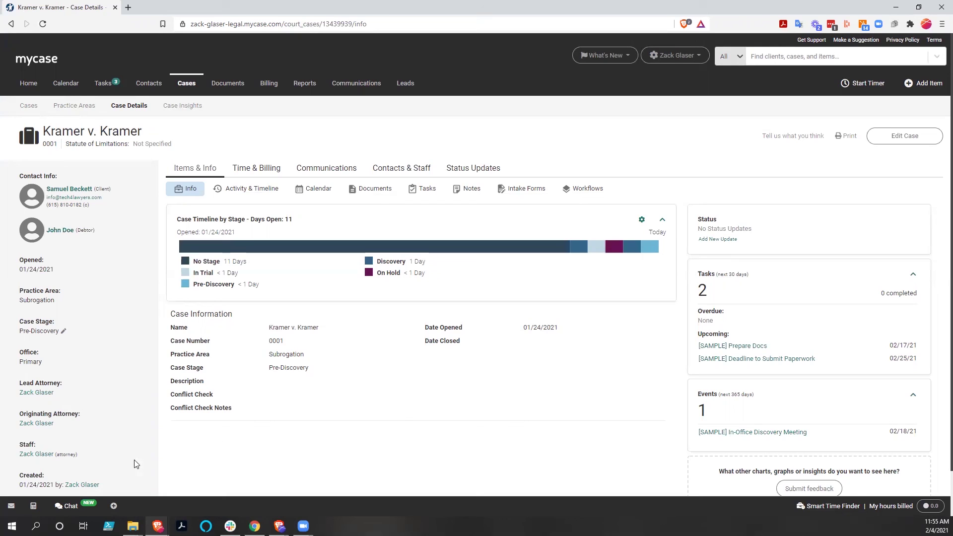
Open the built-in chat with its channels and direct messages.
{"action": "left_click", "coordinate": [62, 507]}
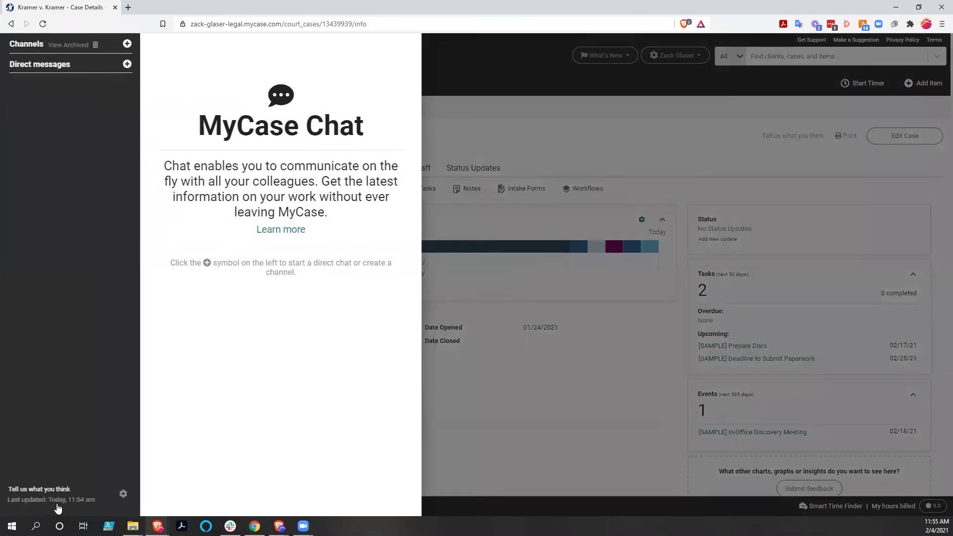